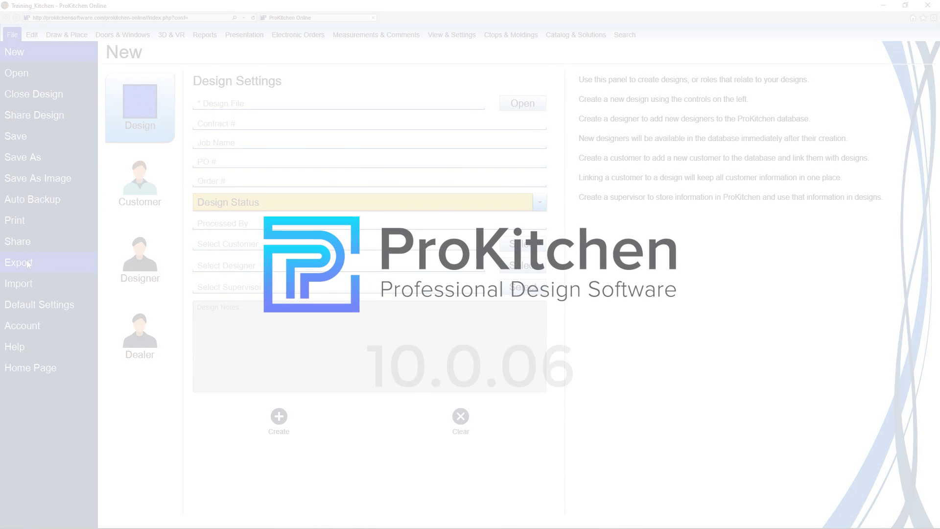
Browse the File backstage's QuickBooks export options, then return to the Kitchen_Wise Plan View.
left_click(26, 262)
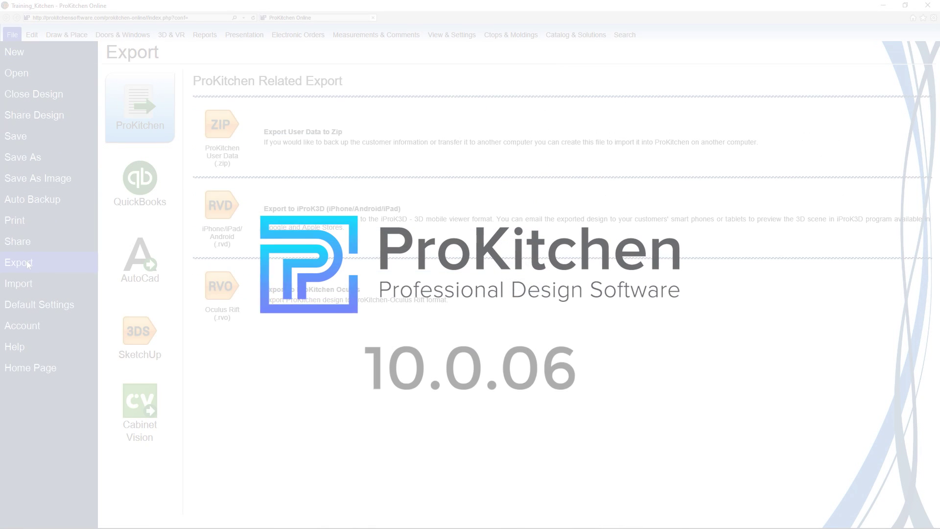
left_click(135, 212)
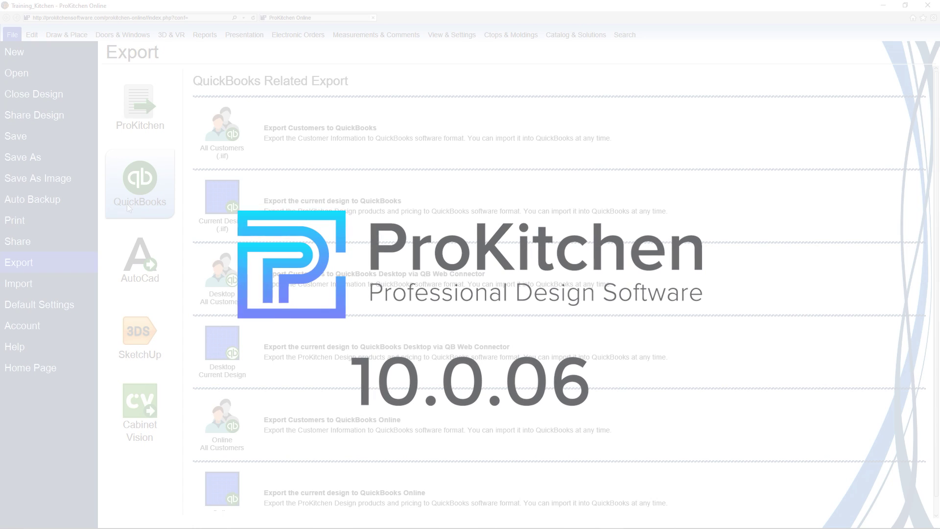
left_click(235, 156)
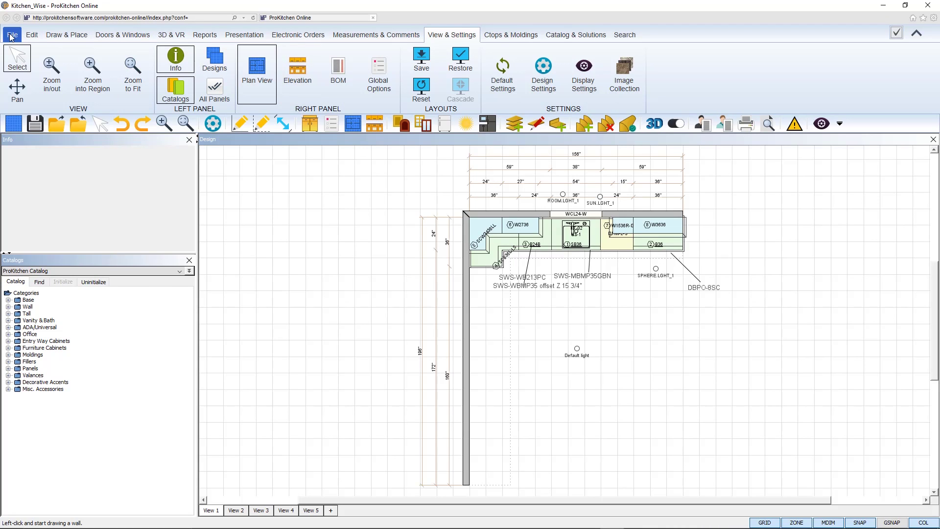
Show the QuickBooks tab of the File > Export options.
left_click(11, 37)
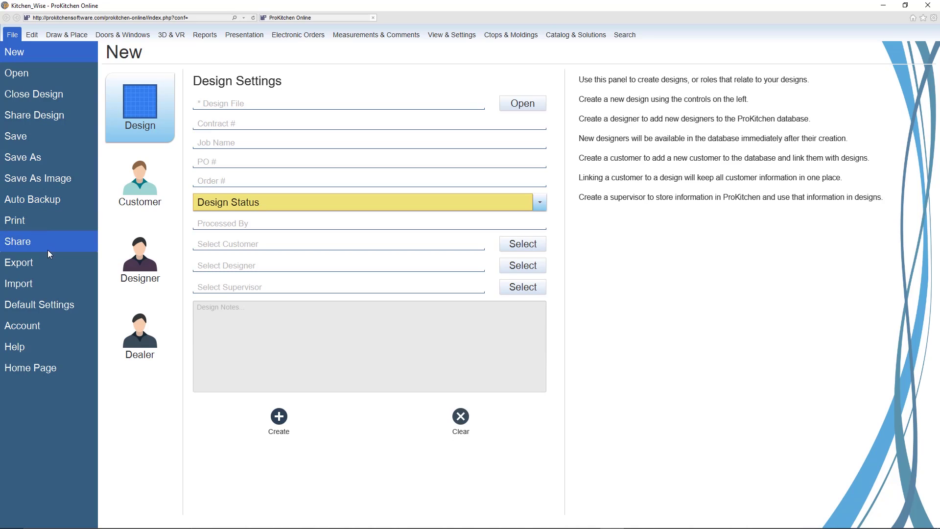
left_click(54, 265)
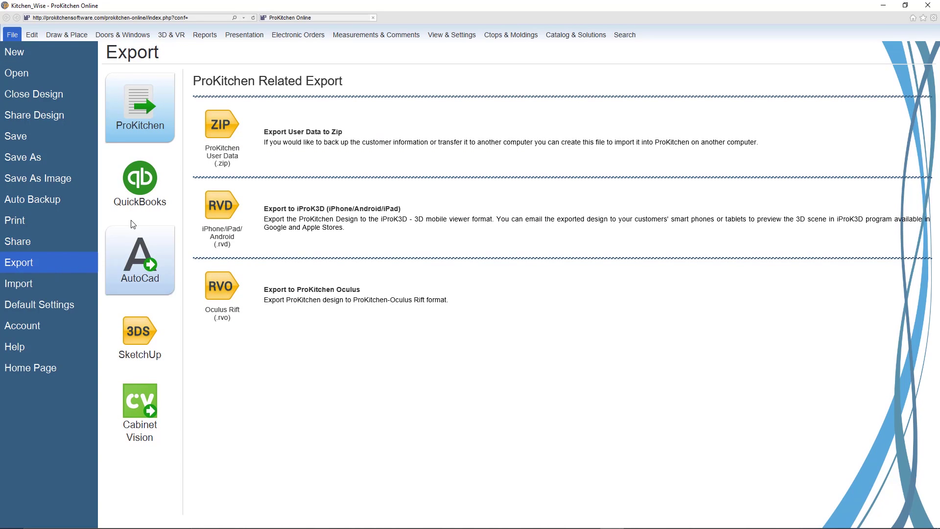
left_click(151, 204)
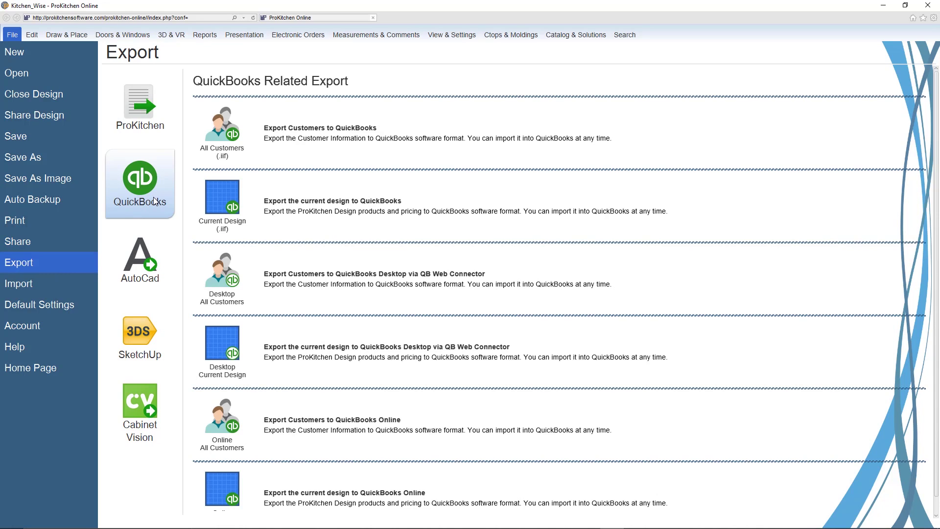
Export all customers to AllProKitchenCustomers.iif and acknowledge the export-complete message.
left_click(218, 145)
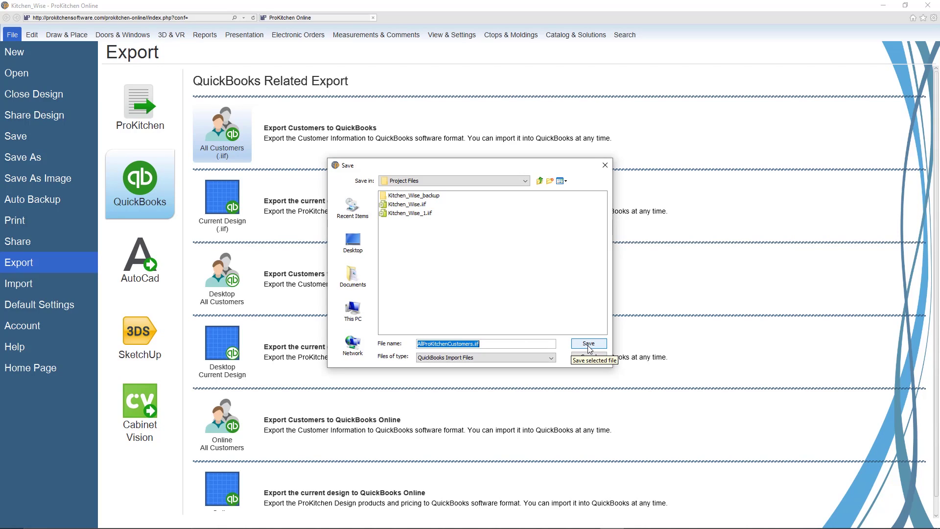
left_click(589, 345)
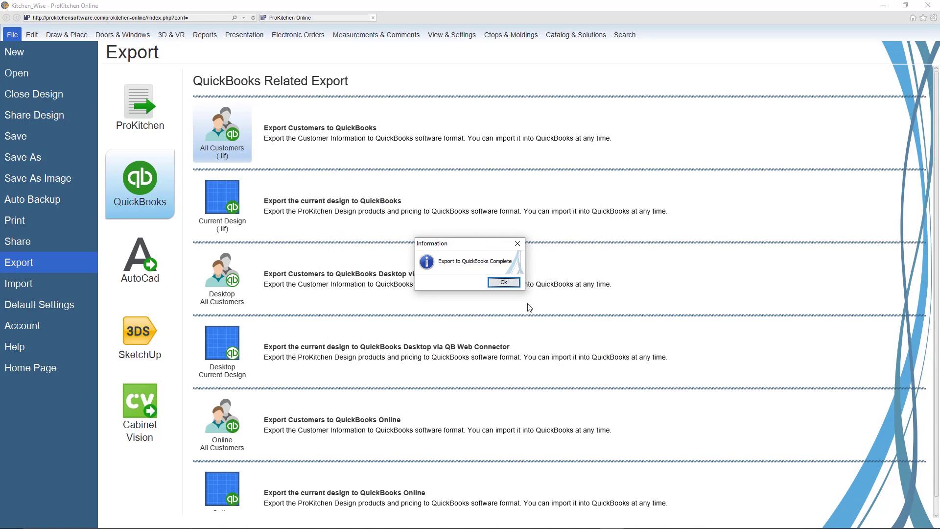
left_click(504, 283)
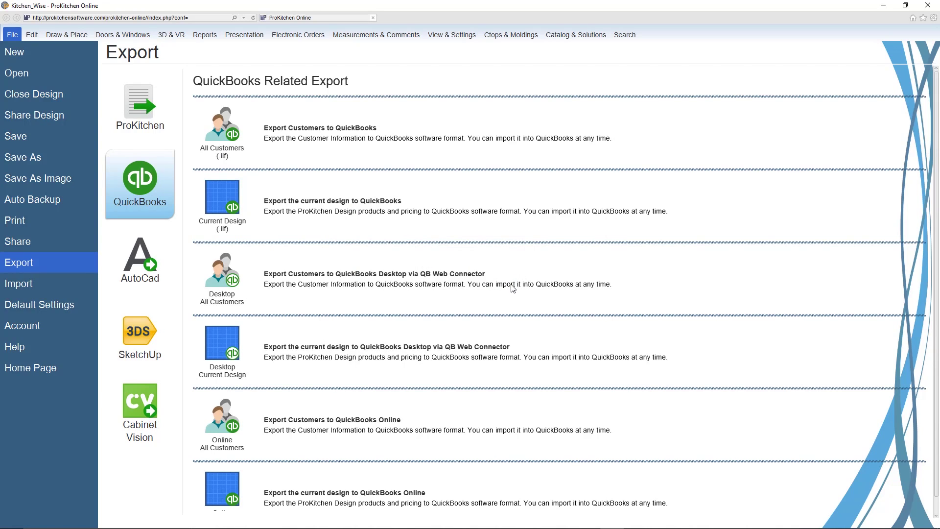
Set the current-design export file to Kitchen_Wise.iif in the Desktop QuickBooks folder.
left_click(221, 192)
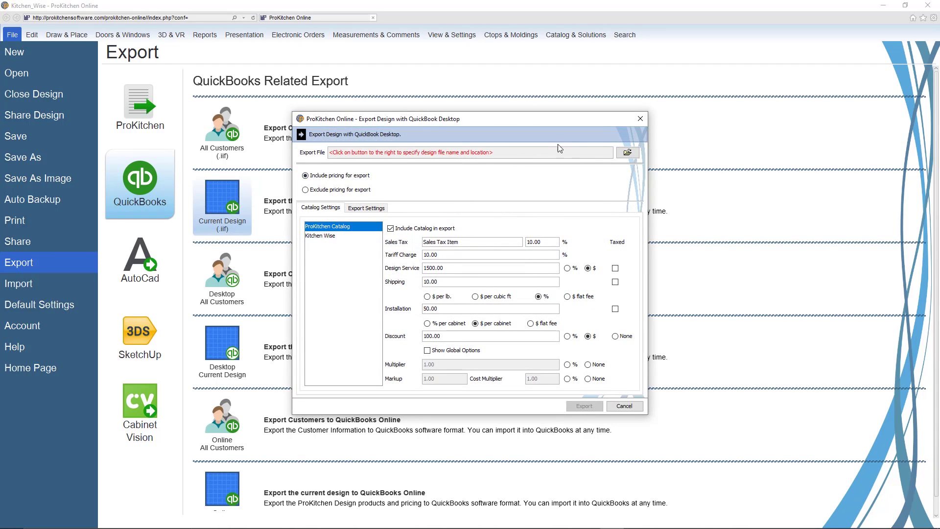
left_click(628, 154)
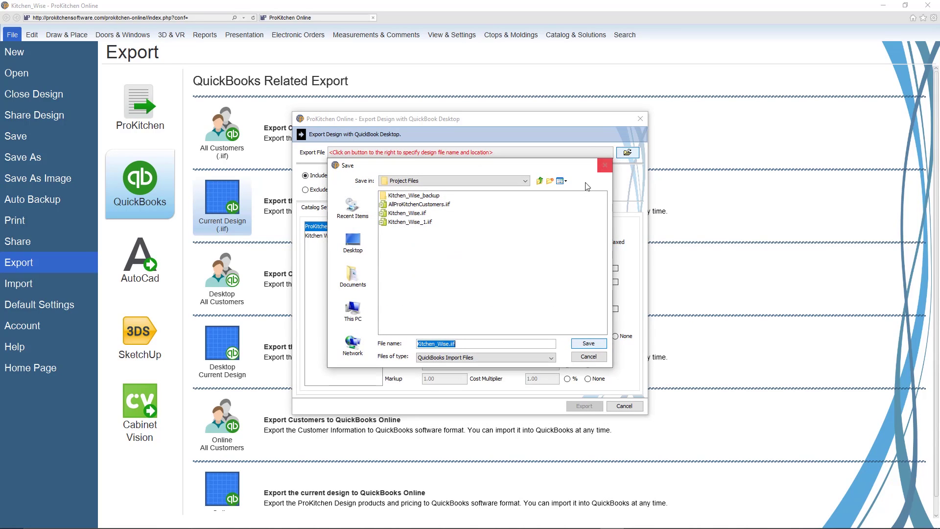
left_click(365, 250)
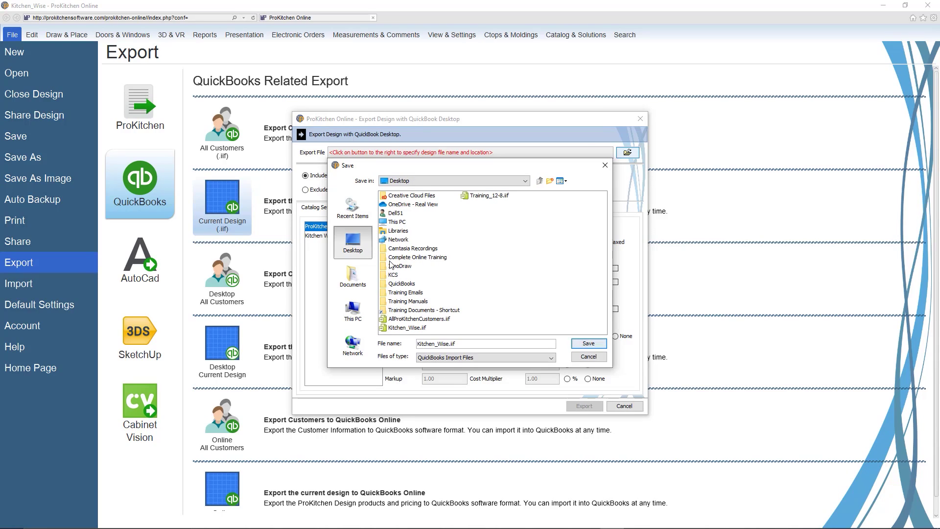
double_click(402, 284)
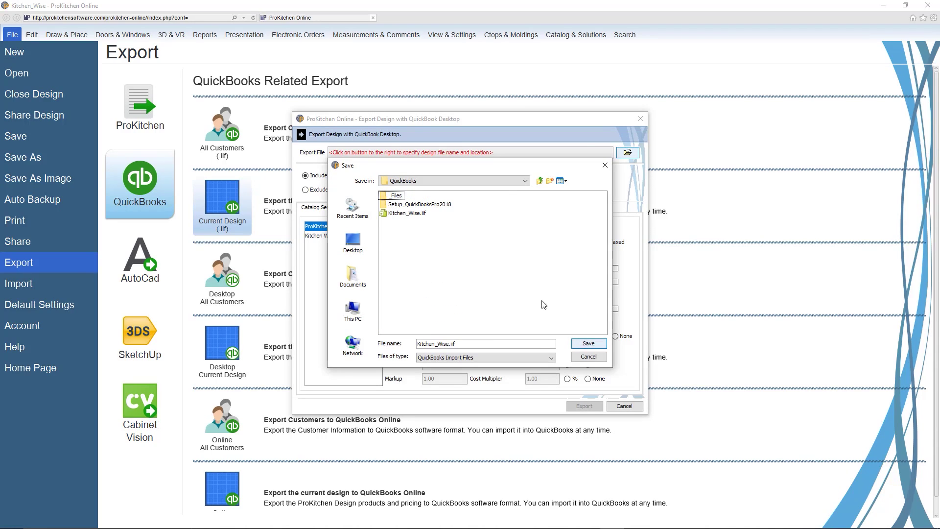
left_click(597, 347)
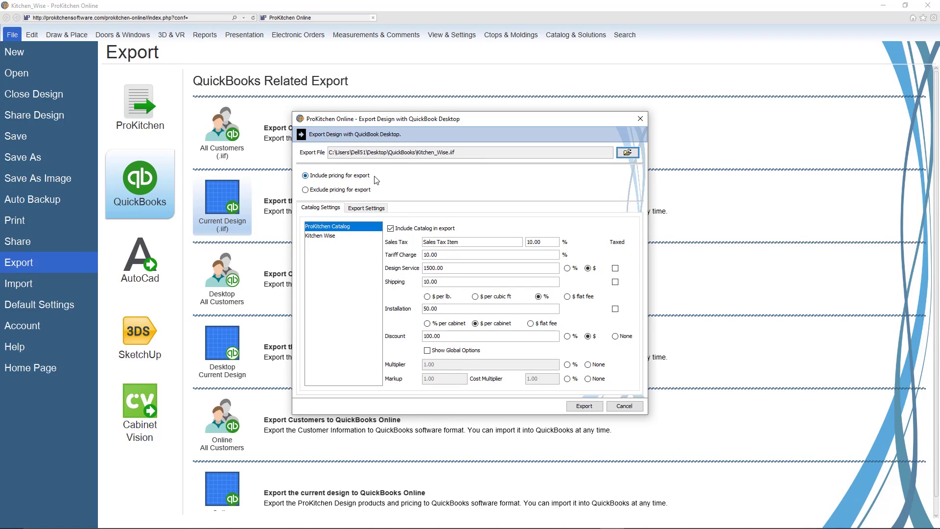
Rename the ProKitchen Catalog sales tax item to 'MA Tax' and show global pricing options.
left_click(306, 191)
left_click(345, 236)
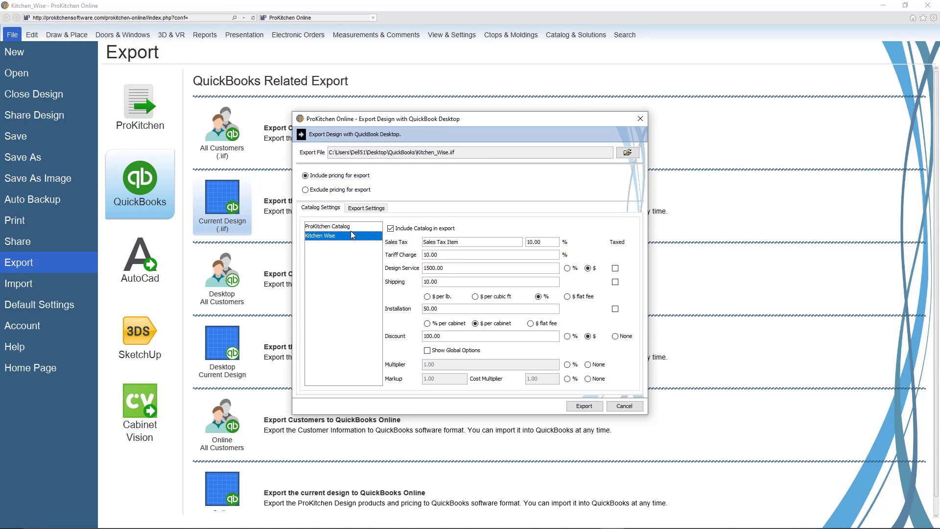
left_click(357, 227)
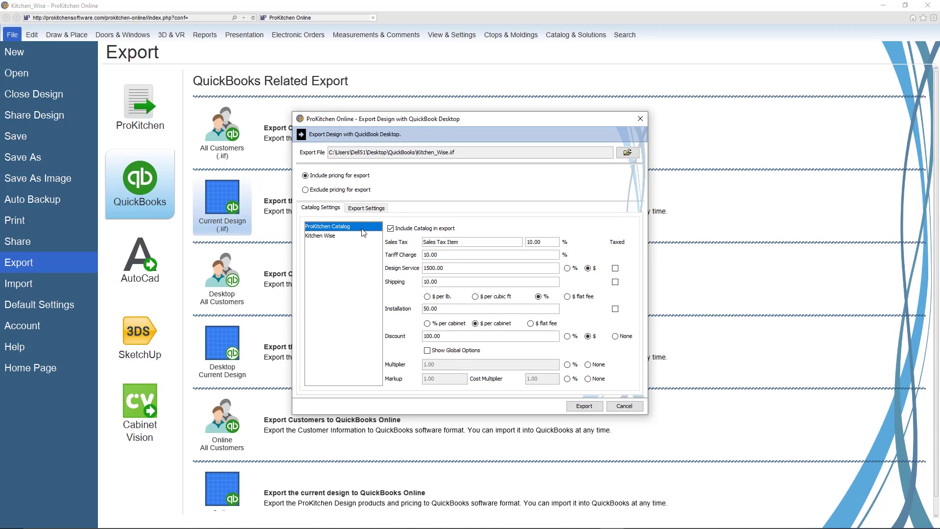
left_click(391, 231)
left_click_drag(471, 241, 437, 243)
type("MA Tax")
left_click(428, 352)
Export Kitchen_Wise with Split Cabinets by catalog and acknowledge the completion message.
left_click(365, 208)
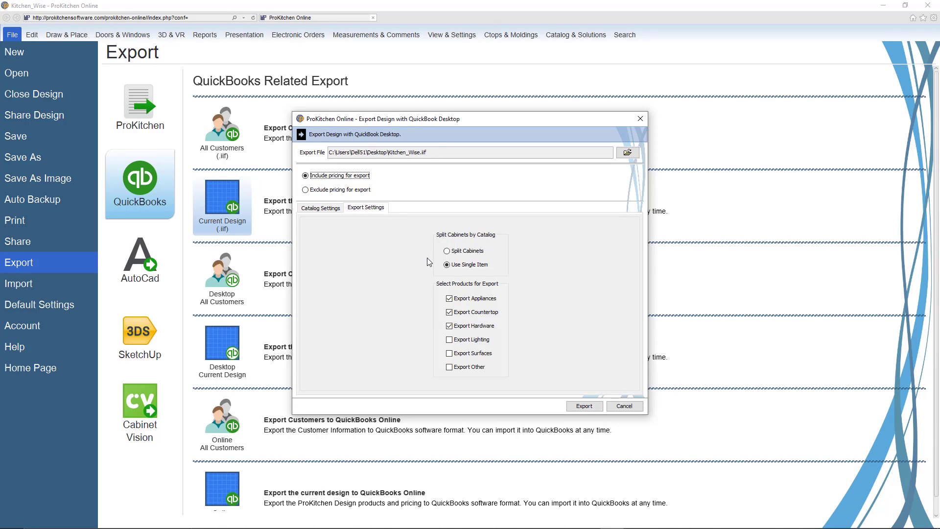
left_click(449, 252)
left_click(586, 409)
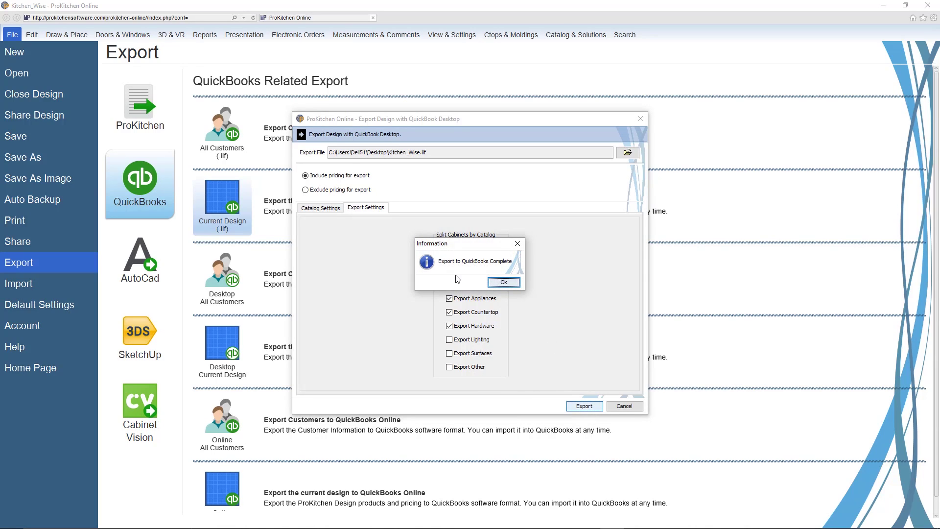
left_click(514, 283)
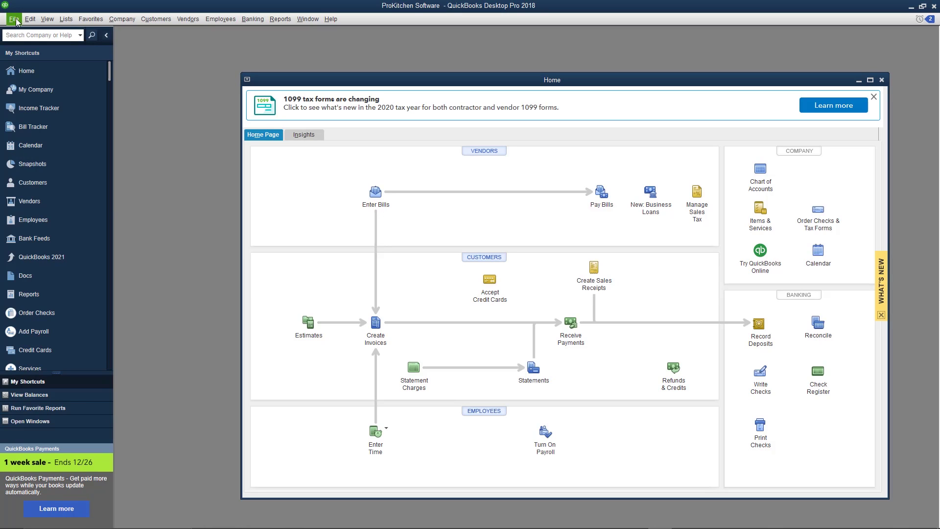
Import Kitchen_Wise.iif as an IIF file into QuickBooks and confirm the import.
left_click(14, 19)
mouse_move(26, 106)
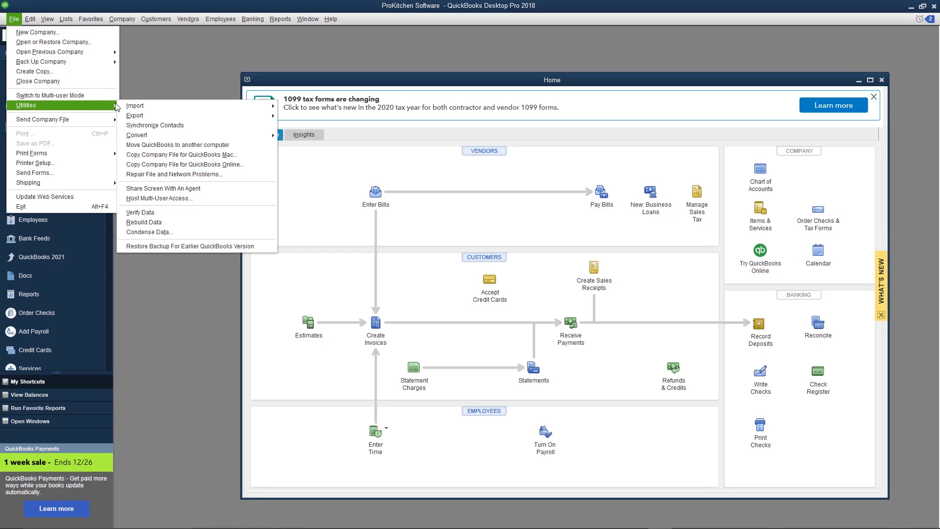
mouse_move(193, 106)
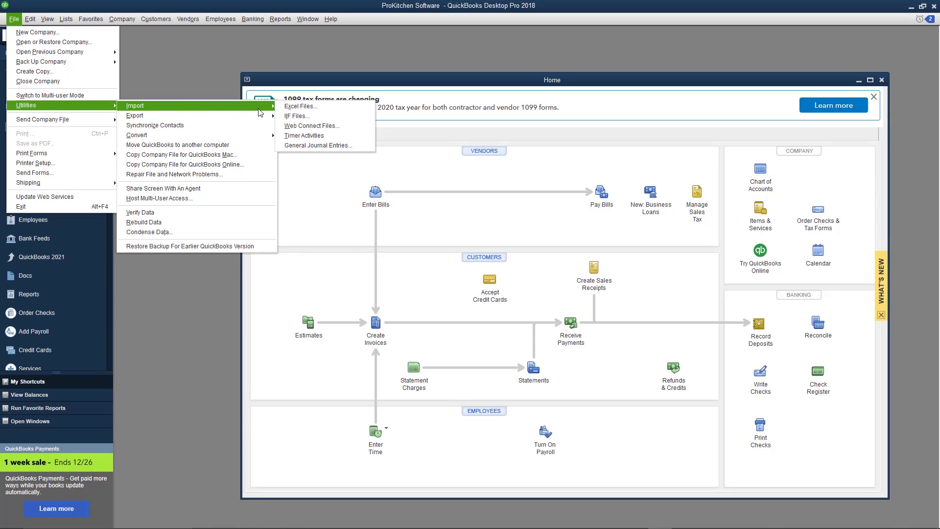
left_click(321, 117)
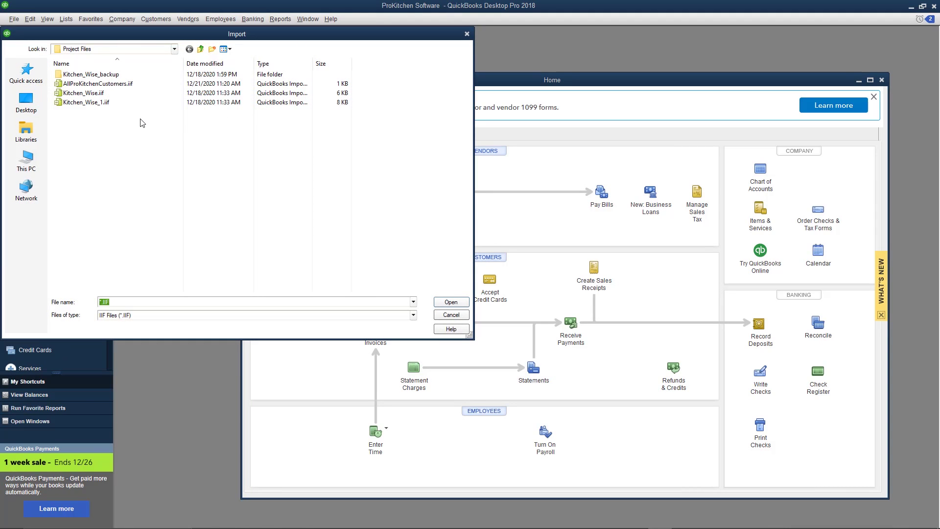
double_click(102, 94)
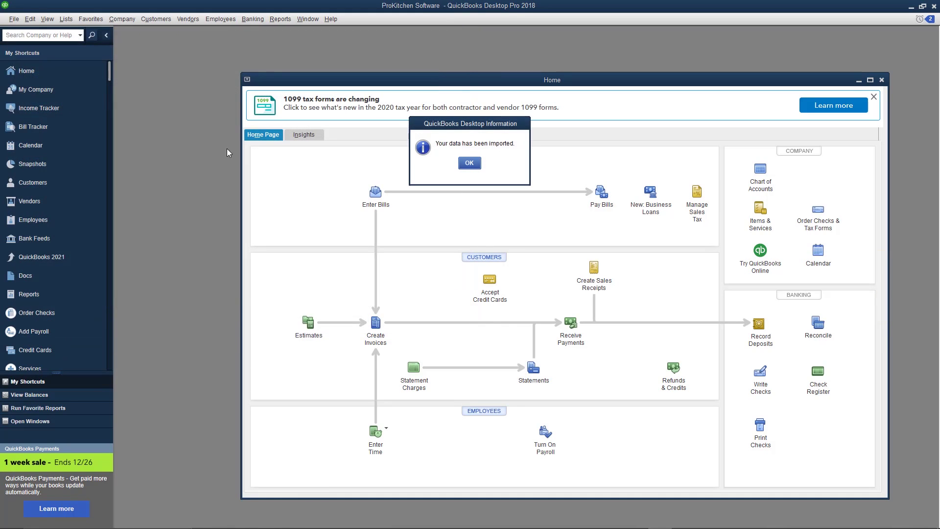
left_click(469, 163)
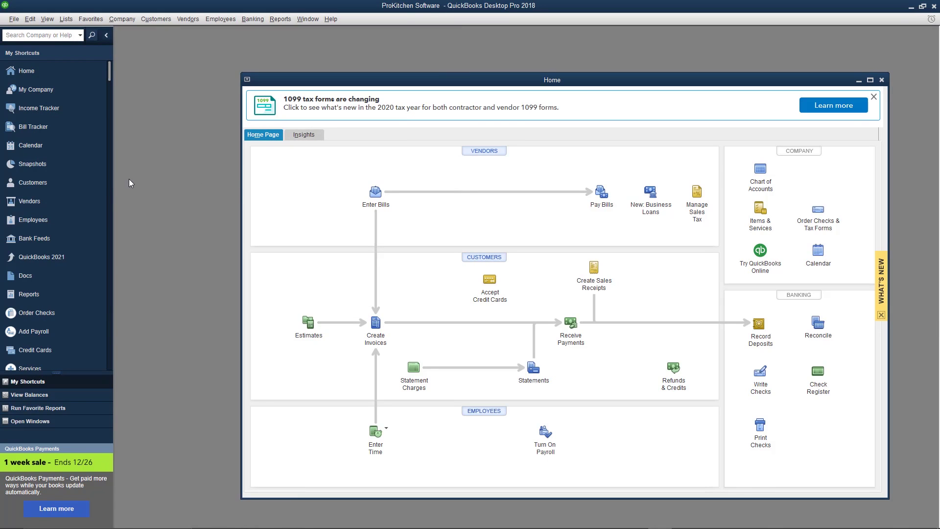
Select the Kitchen_Wise(1) job under Karina Karina in the Customer Center.
left_click(55, 182)
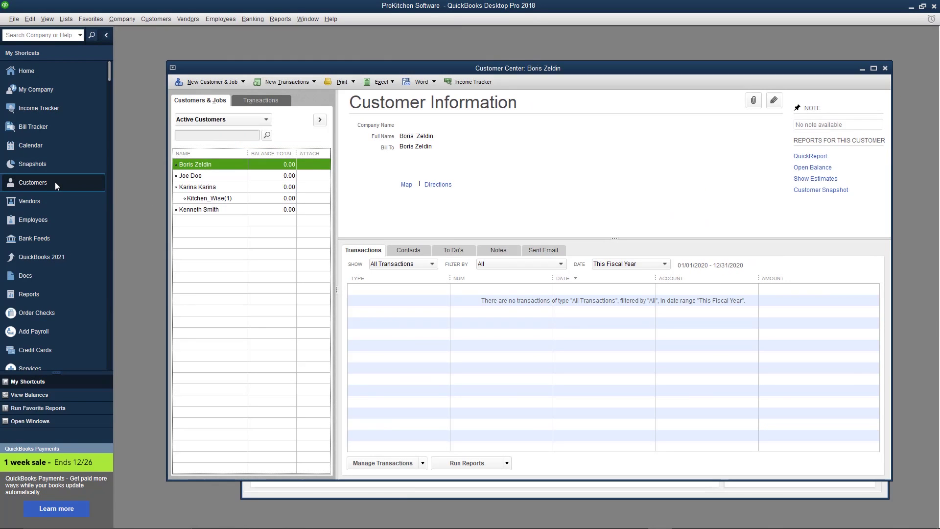
left_click(222, 176)
left_click(223, 187)
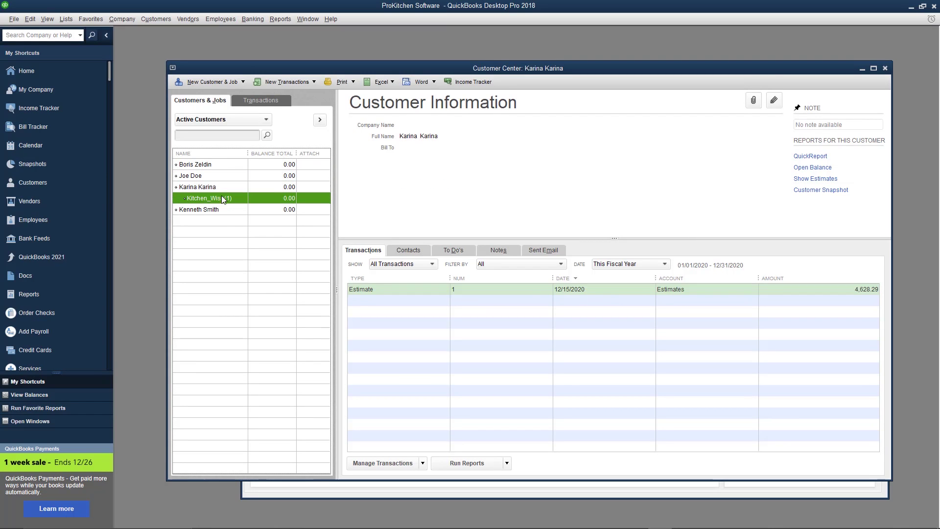
Import the Kitchen_Wise_1.iif file as an IIF file.
left_click(220, 187)
left_click(14, 18)
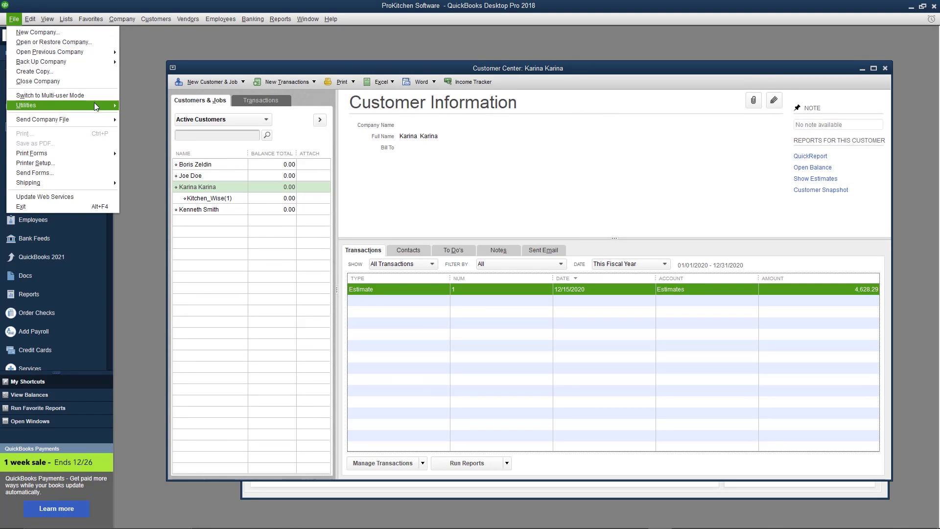
mouse_move(136, 106)
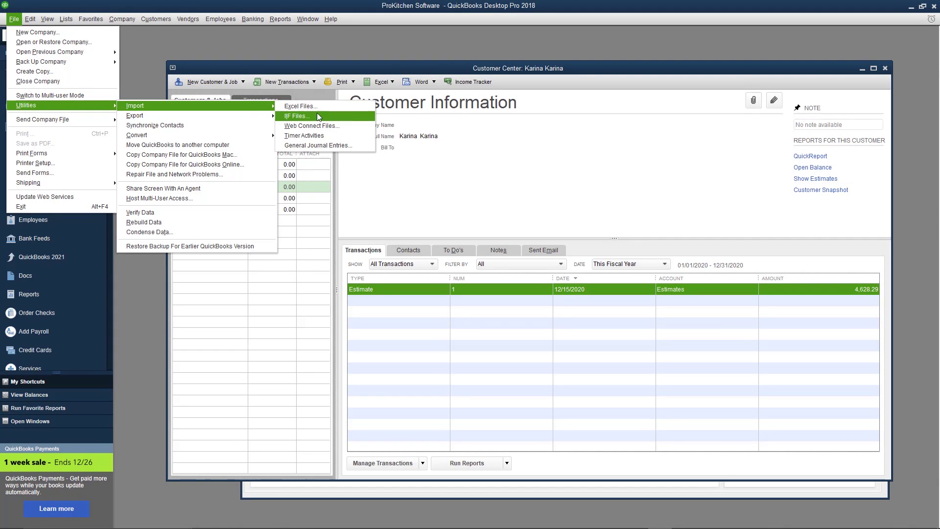
left_click(318, 115)
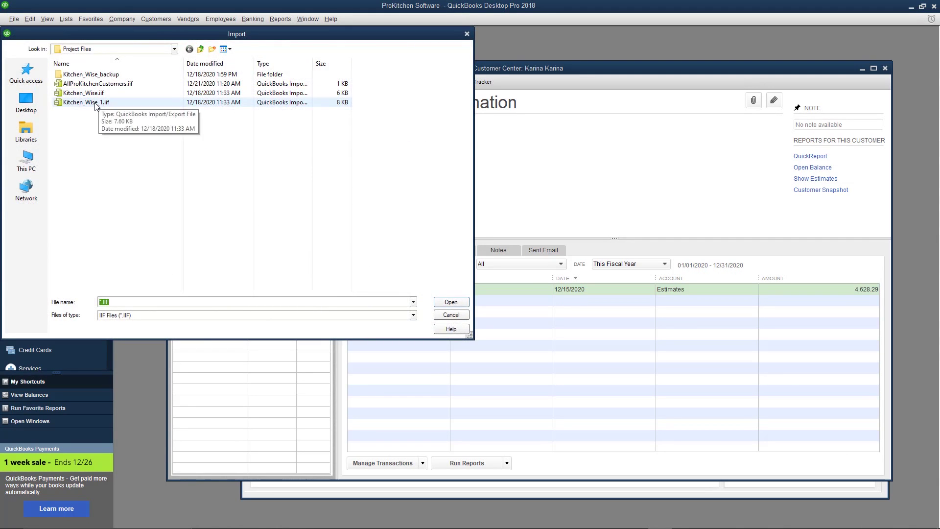
double_click(96, 103)
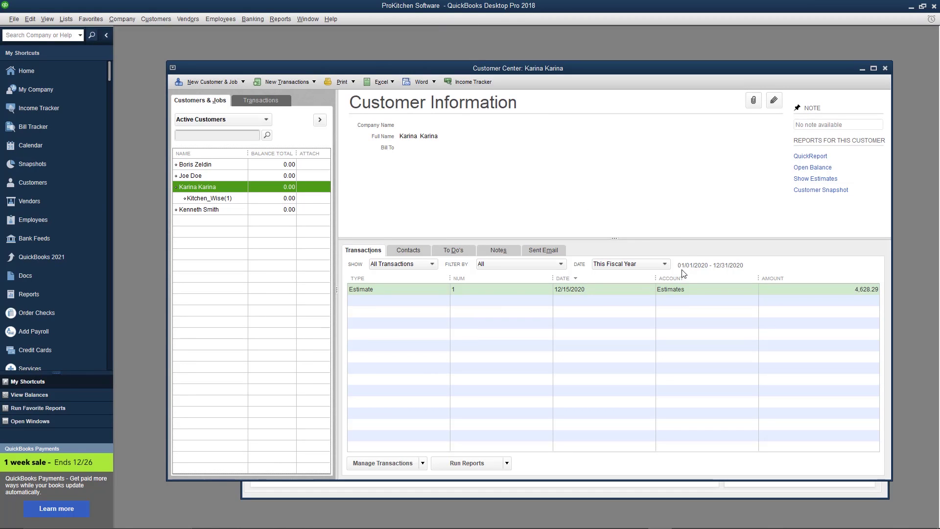
double_click(689, 292)
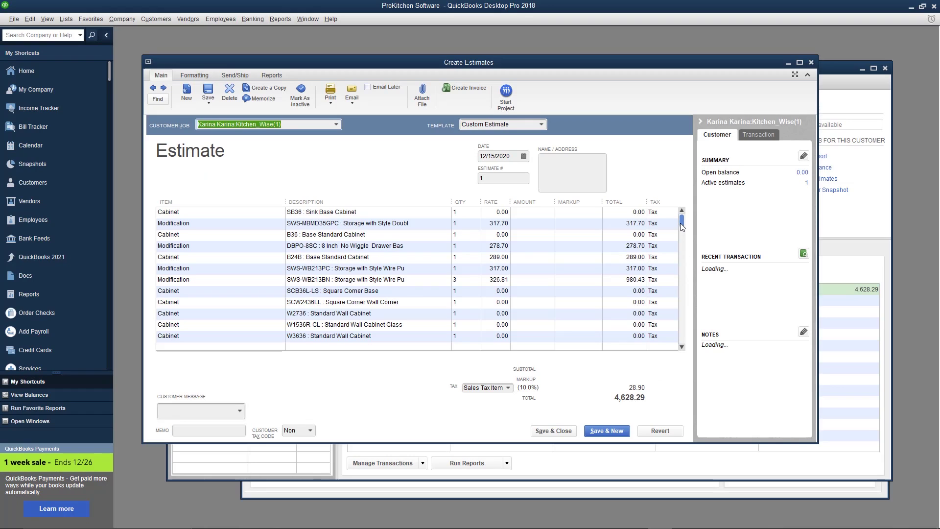
left_click_drag(681, 221, 673, 335)
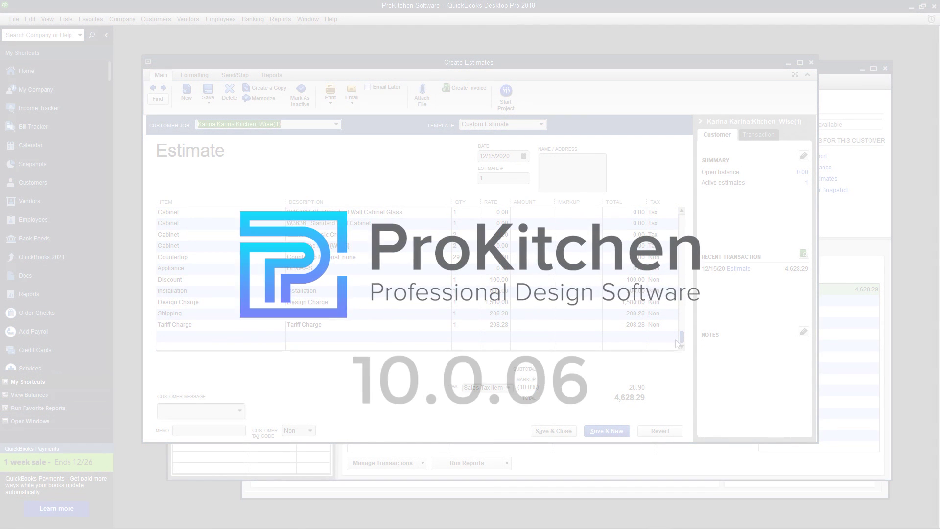